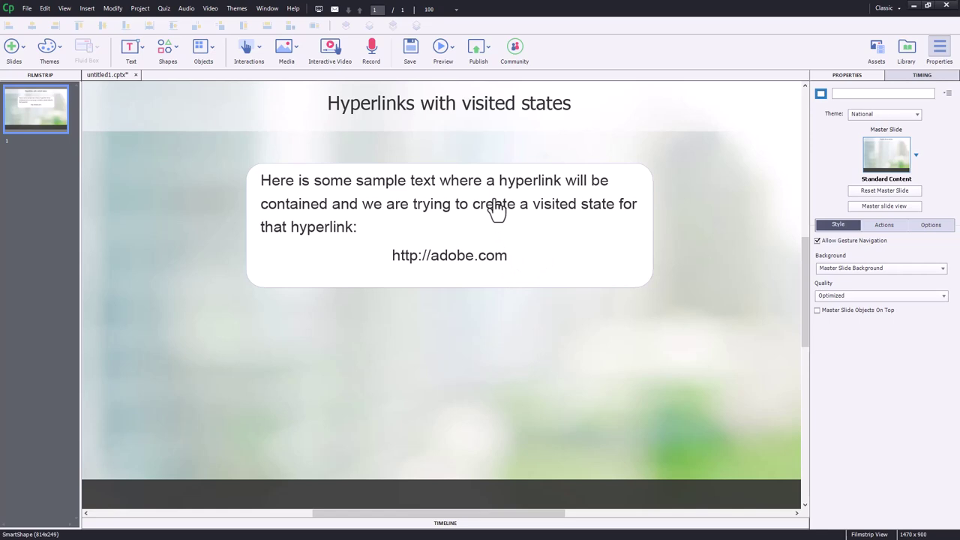
- Give the rounded sample-text shape a new object state named 'visited', then deselect it
{"action": "left_click", "coordinate": [541, 202]}
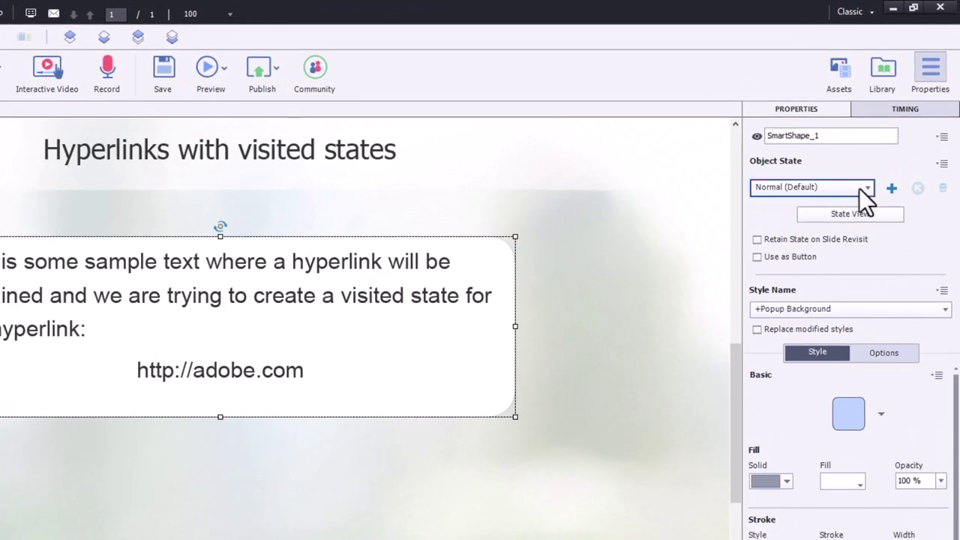
{"action": "left_click", "coordinate": [891, 189]}
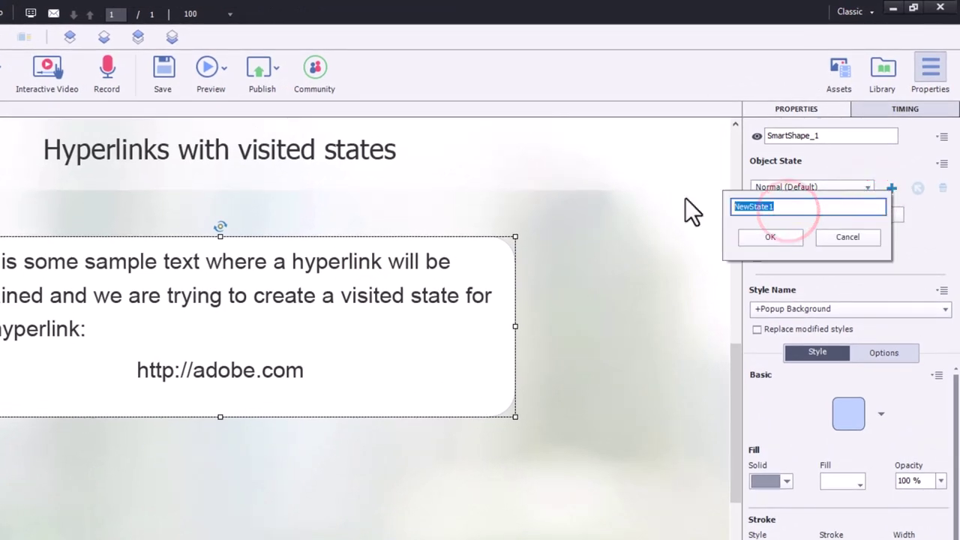
{"action": "type", "text": "visited"}
{"action": "left_click", "coordinate": [747, 236]}
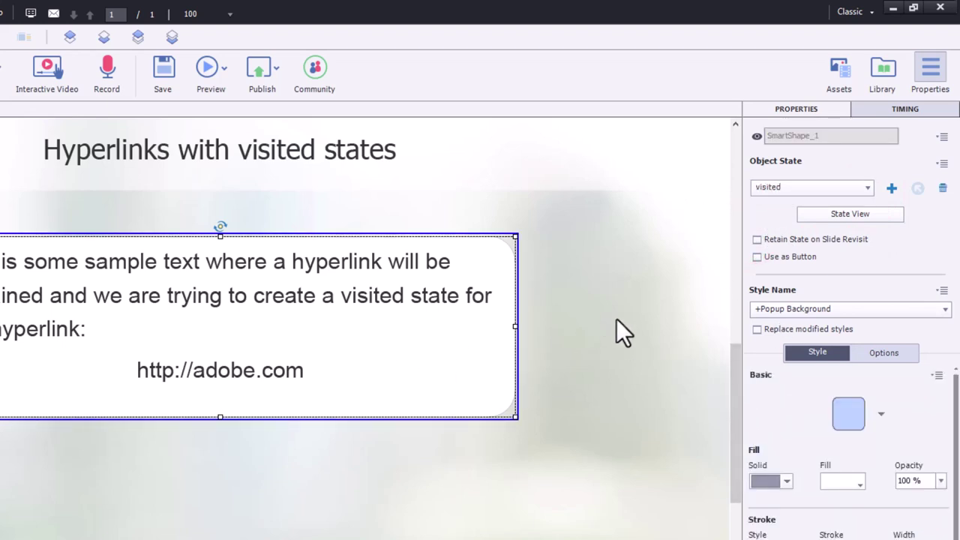
{"action": "left_click", "coordinate": [637, 251]}
{"action": "left_click", "coordinate": [453, 328]}
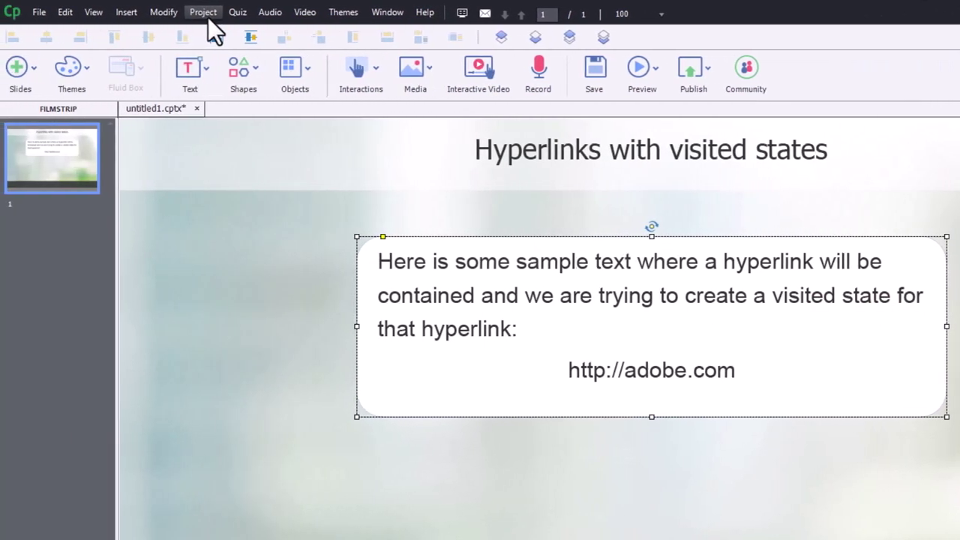
- Start a new advanced action named VisitURL whose first step changes SmartShape_1 to the visited state
{"action": "left_click", "coordinate": [204, 12]}
{"action": "left_click", "coordinate": [212, 30]}
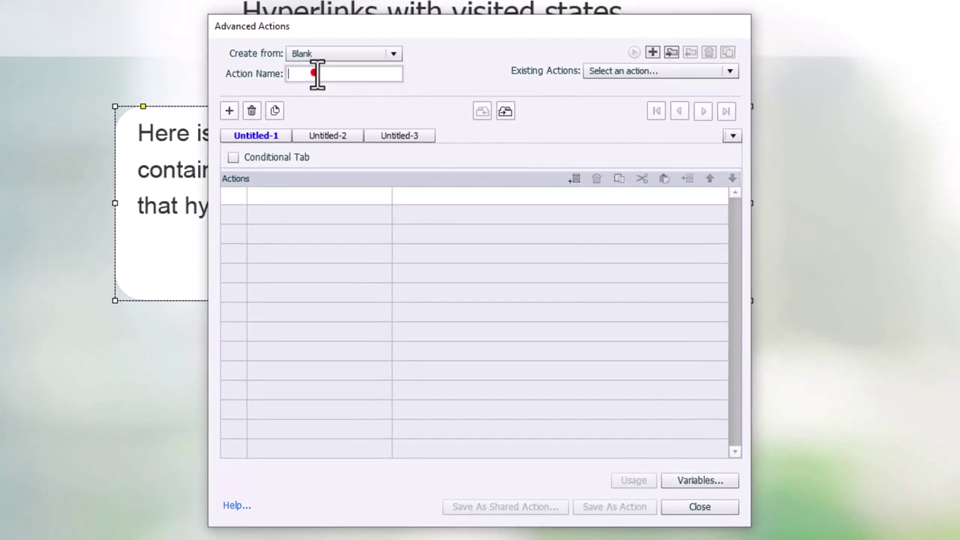
{"action": "left_click", "coordinate": [315, 72]}
{"action": "type", "text": "VisitURL"}
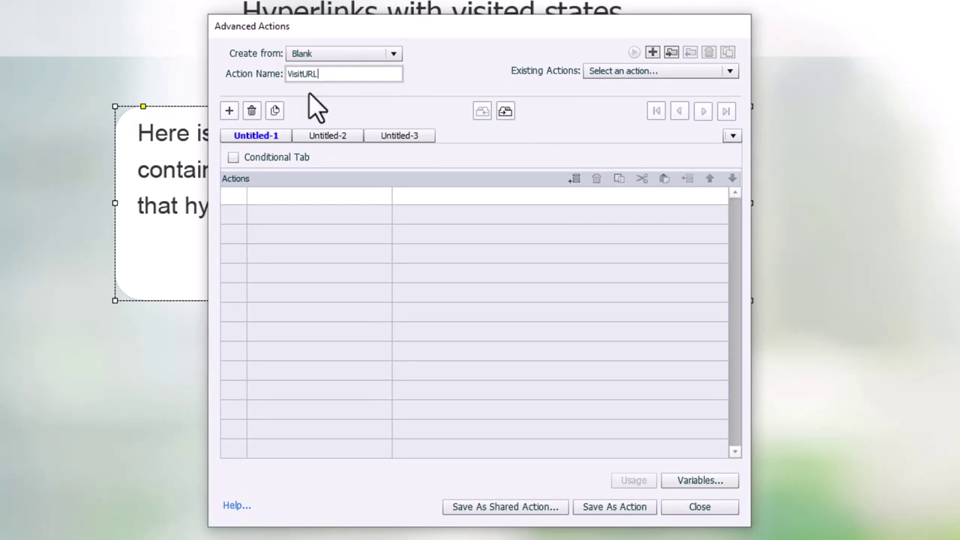
{"action": "left_click", "coordinate": [279, 194]}
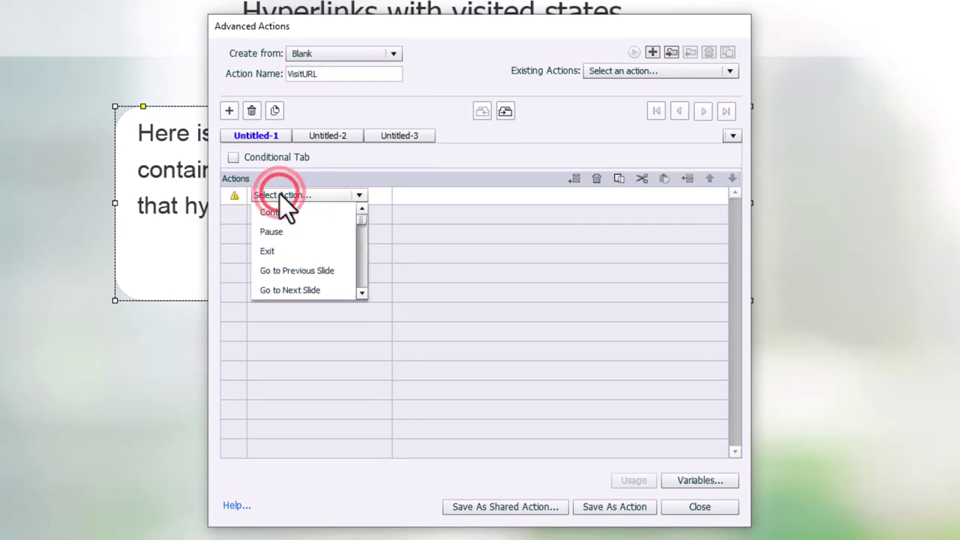
{"action": "key", "text": "c"}
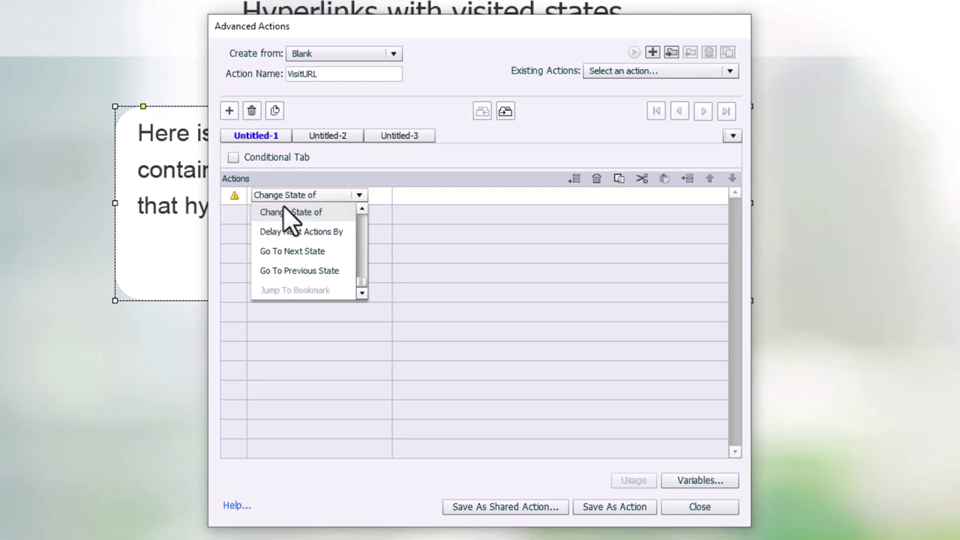
{"action": "left_click", "coordinate": [285, 213]}
{"action": "left_click", "coordinate": [430, 213]}
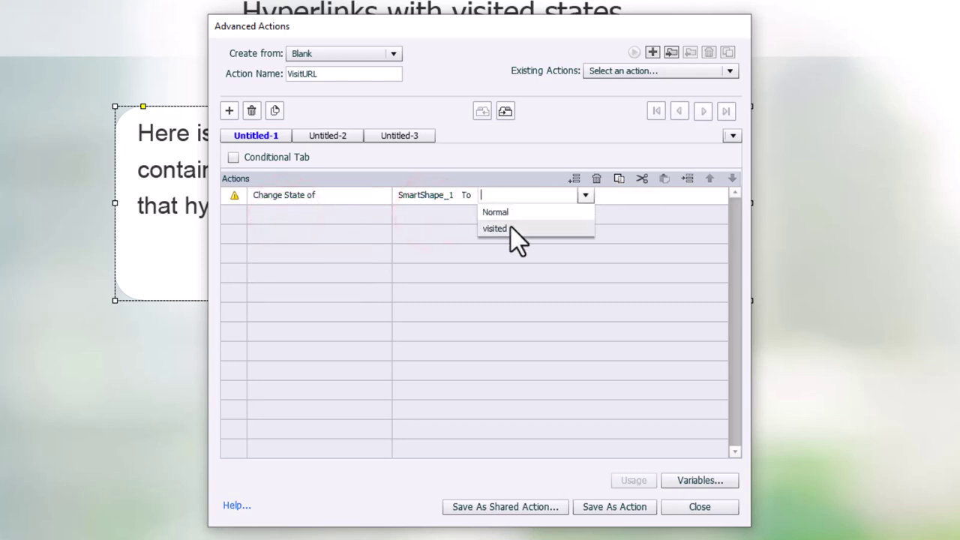
{"action": "left_click", "coordinate": [511, 227]}
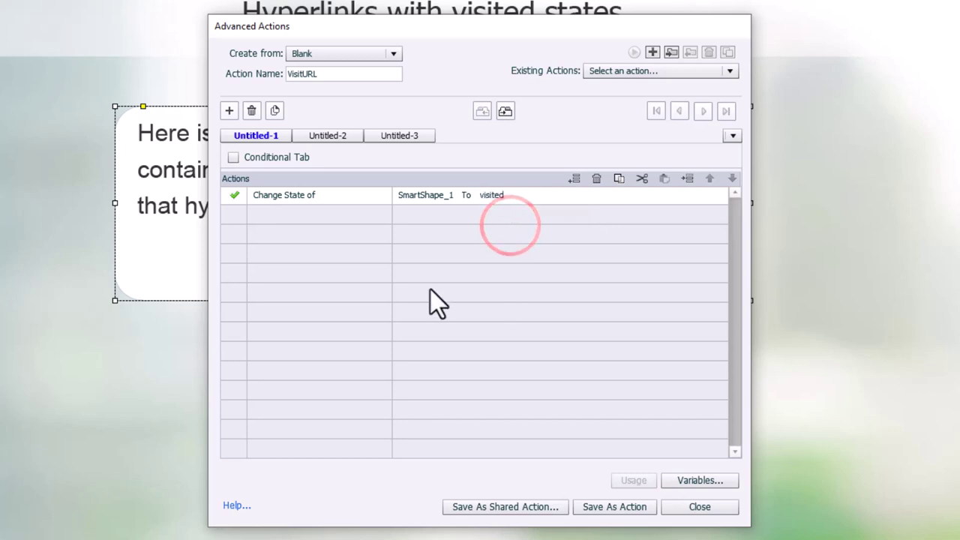
{"action": "double_click", "coordinate": [274, 216]}
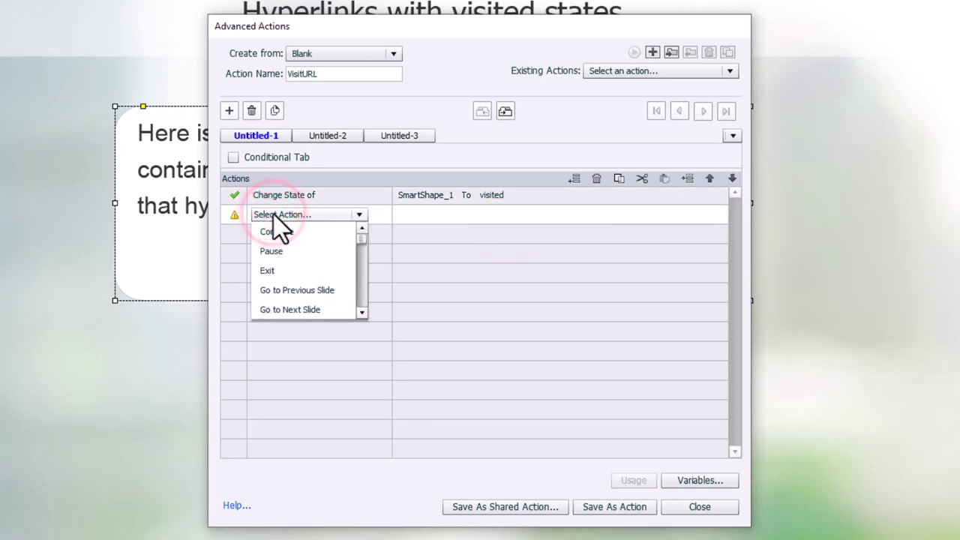
{"action": "key", "text": "o"}
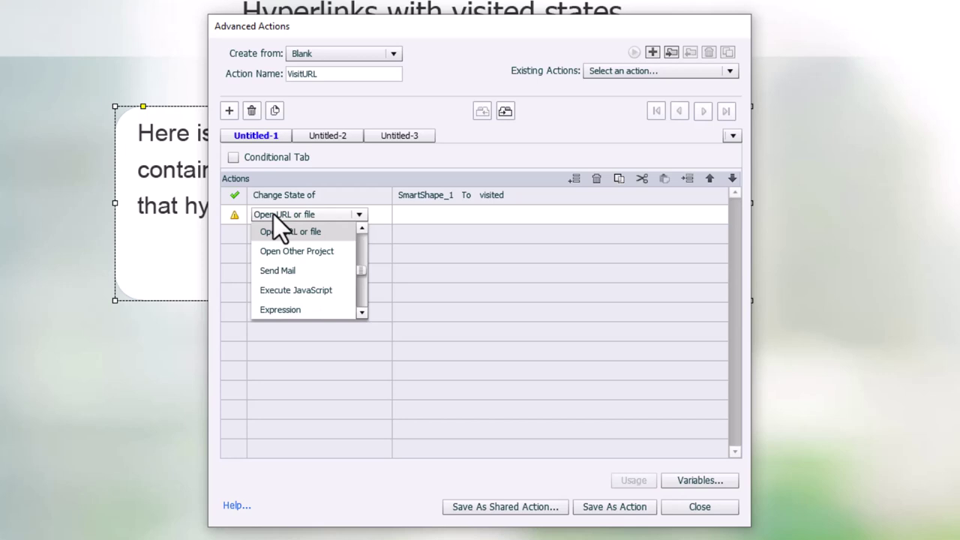
{"action": "left_click", "coordinate": [279, 232]}
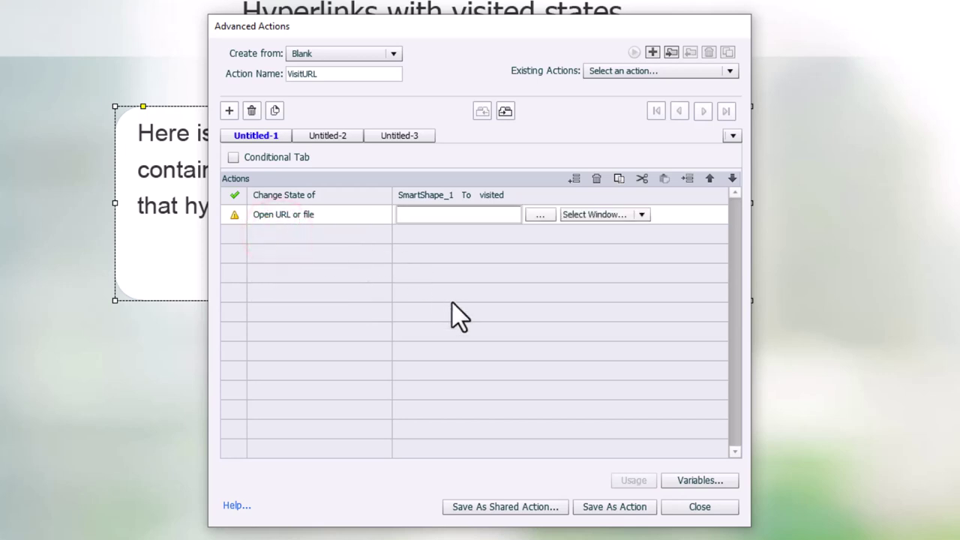
{"action": "type", "text": "https://adobe.com"}
{"action": "left_click", "coordinate": [621, 217]}
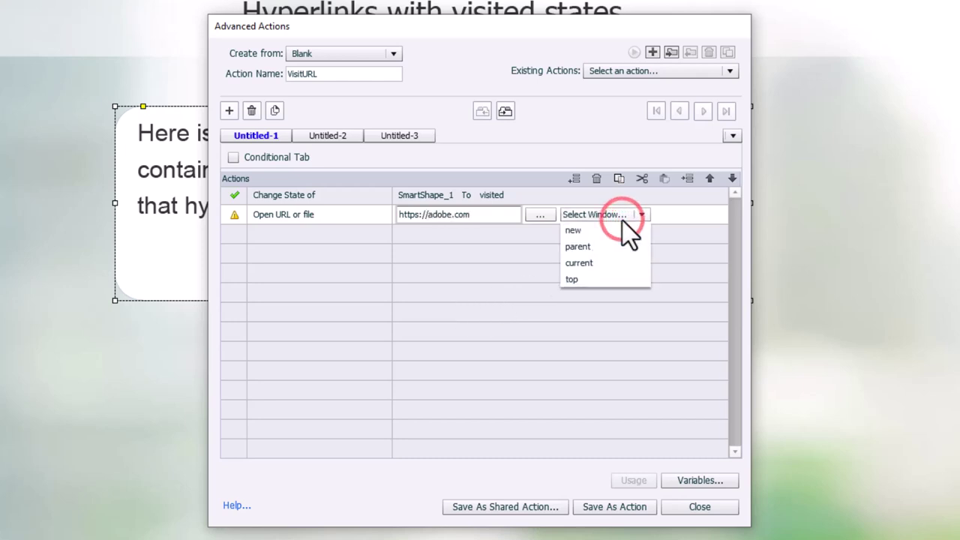
{"action": "left_click", "coordinate": [613, 230]}
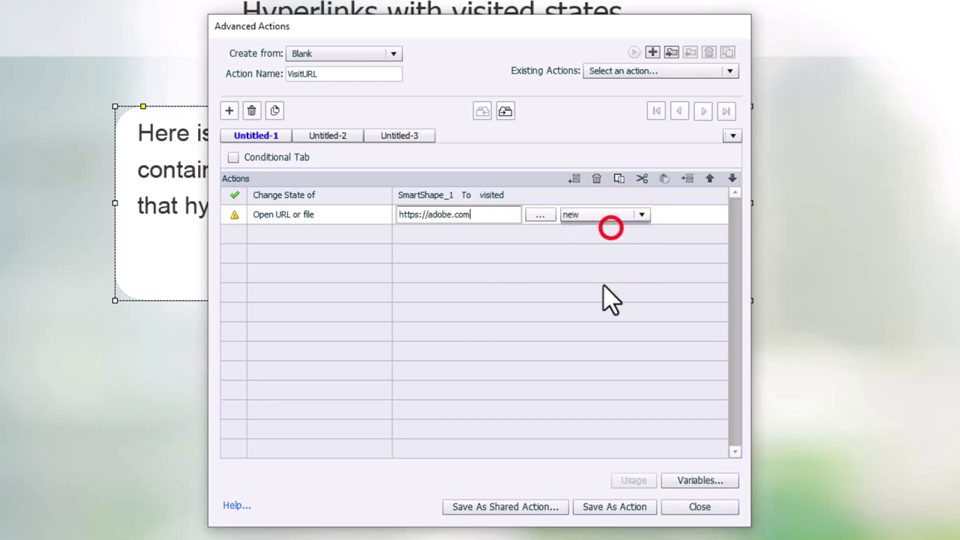
{"action": "left_click", "coordinate": [621, 506]}
{"action": "left_click", "coordinate": [539, 301]}
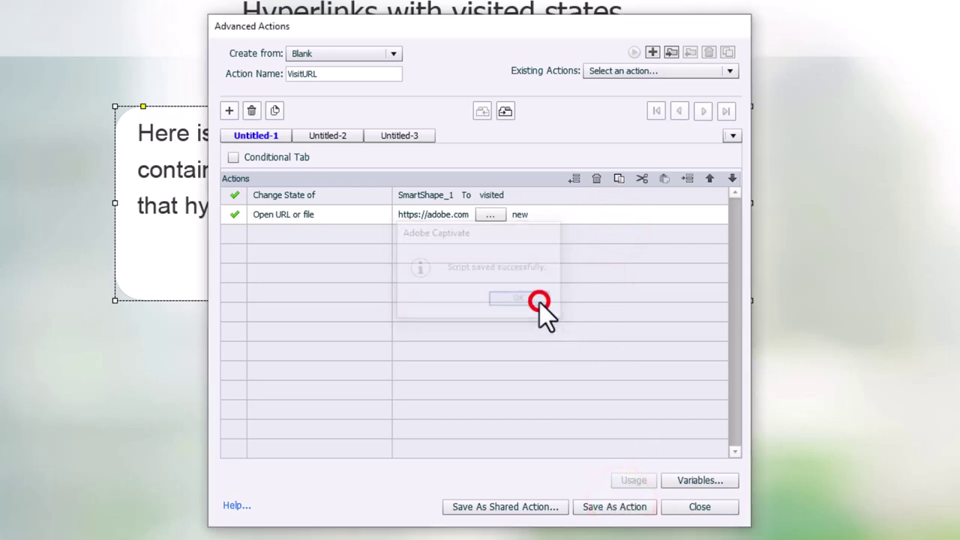
{"action": "left_click", "coordinate": [706, 511]}
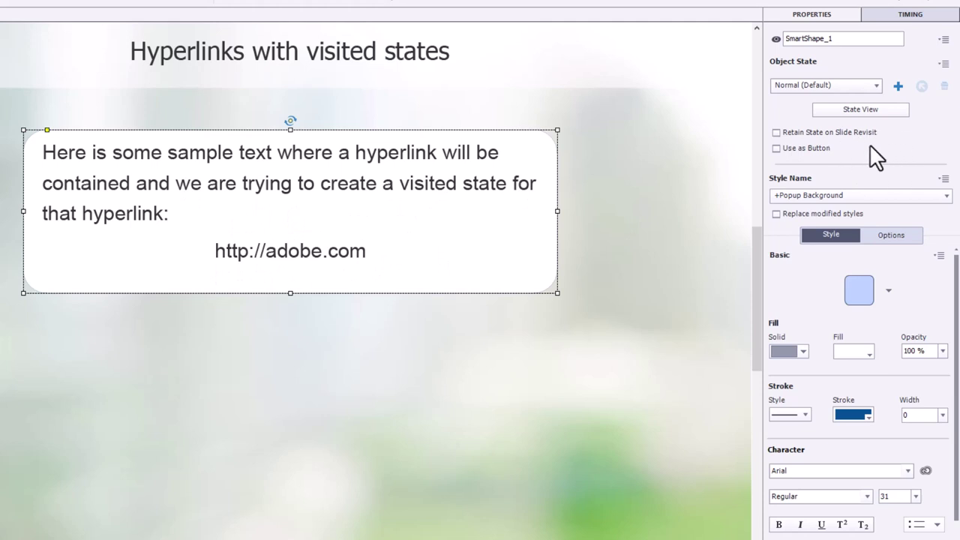
{"action": "left_click", "coordinate": [776, 133]}
{"action": "left_click", "coordinate": [277, 251]}
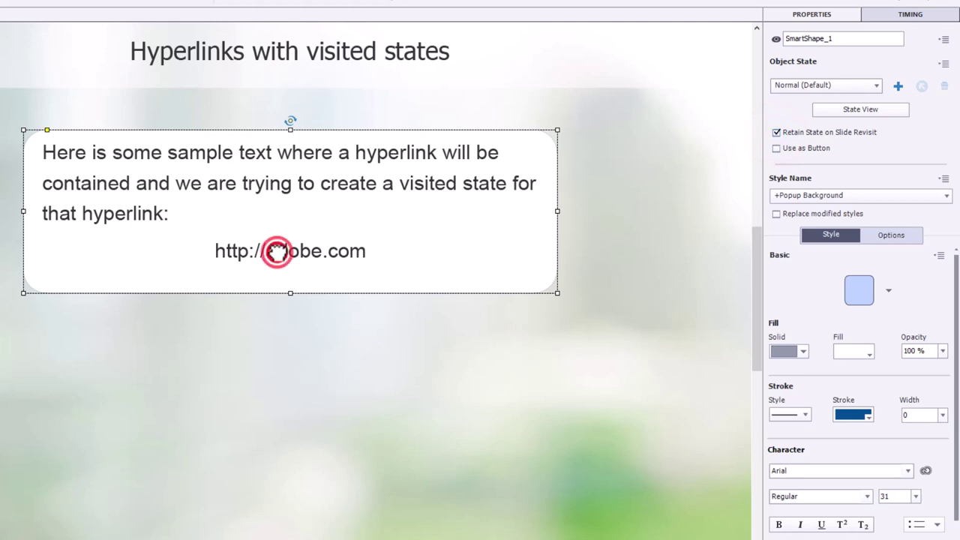
{"action": "left_click_drag", "start_coordinate": [216, 251], "coordinate": [370, 252]}
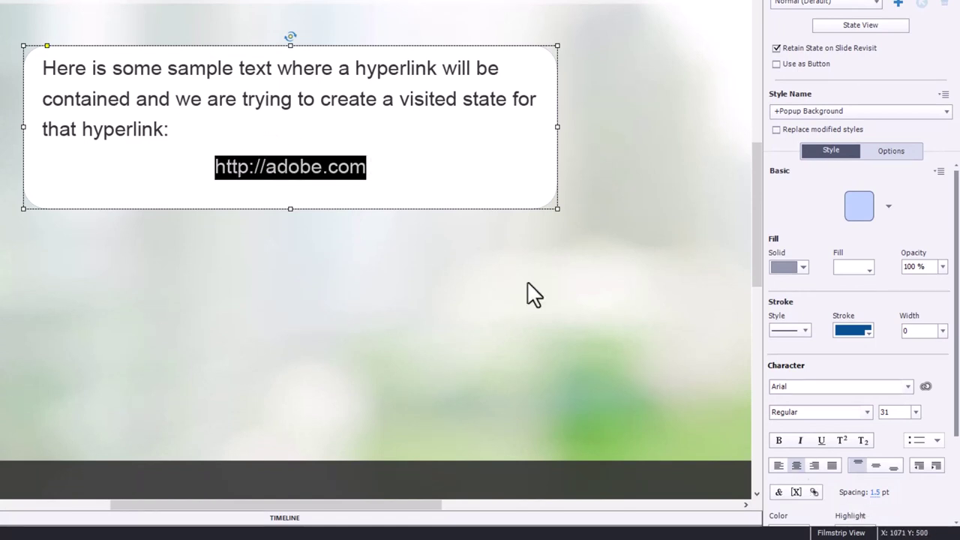
{"action": "left_click", "coordinate": [814, 492]}
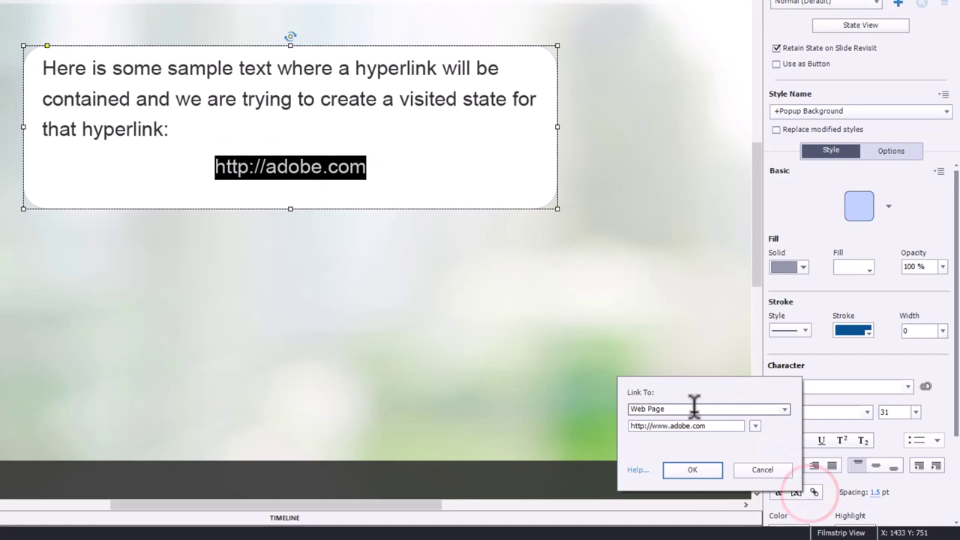
{"action": "left_click", "coordinate": [786, 411]}
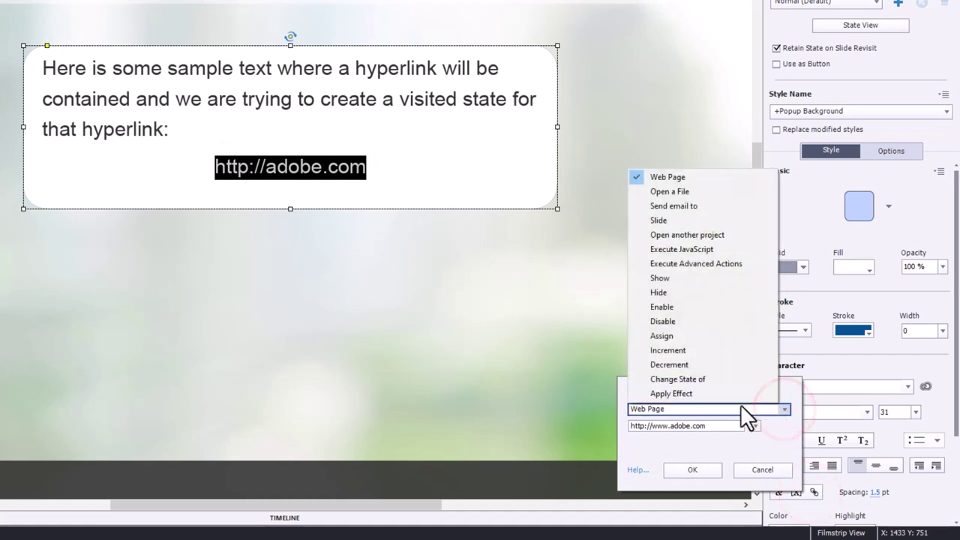
{"action": "left_click", "coordinate": [725, 263]}
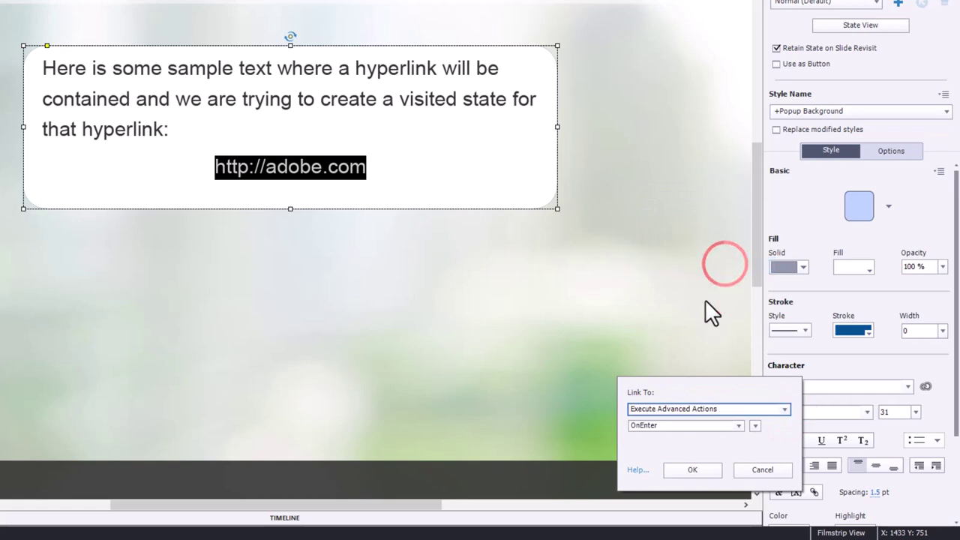
{"action": "left_click", "coordinate": [741, 425]}
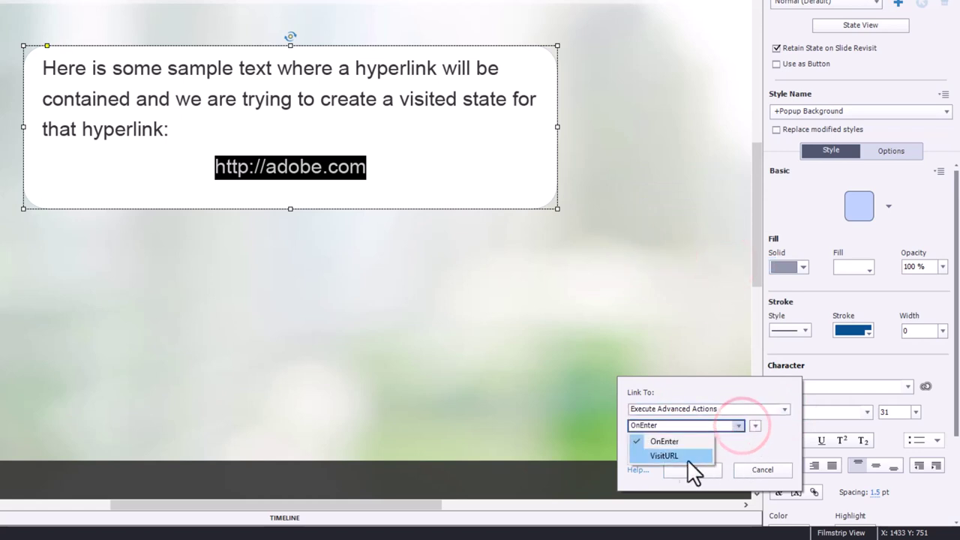
{"action": "left_click", "coordinate": [660, 456]}
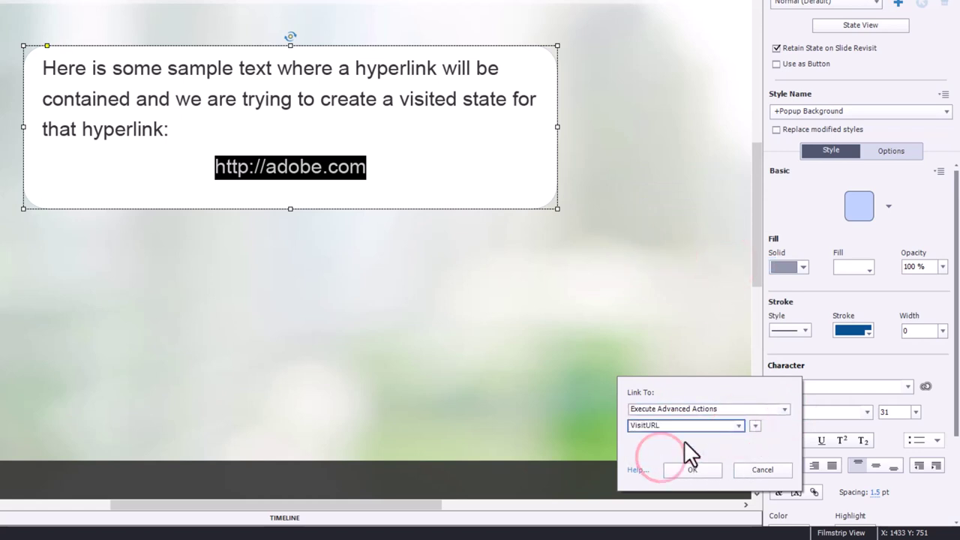
{"action": "left_click", "coordinate": [756, 425]}
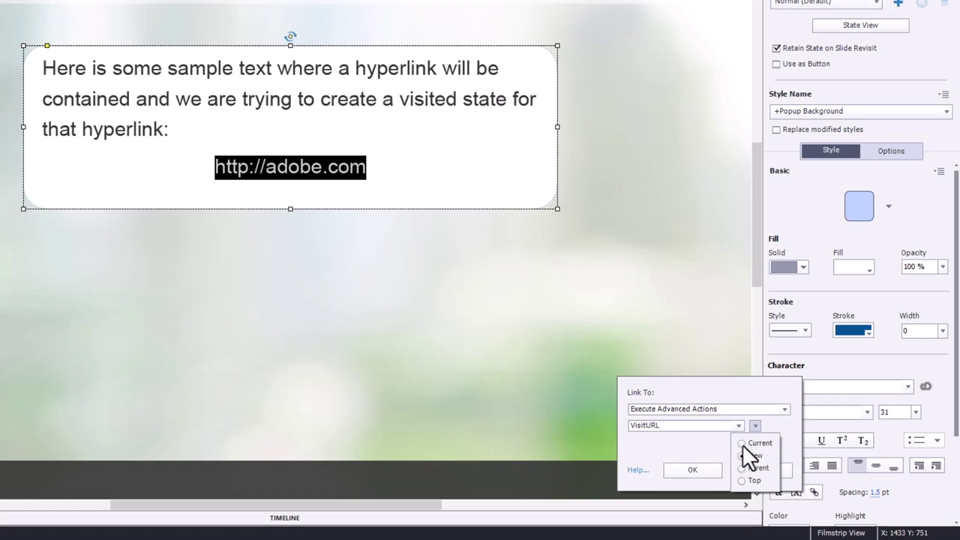
{"action": "left_click", "coordinate": [781, 425]}
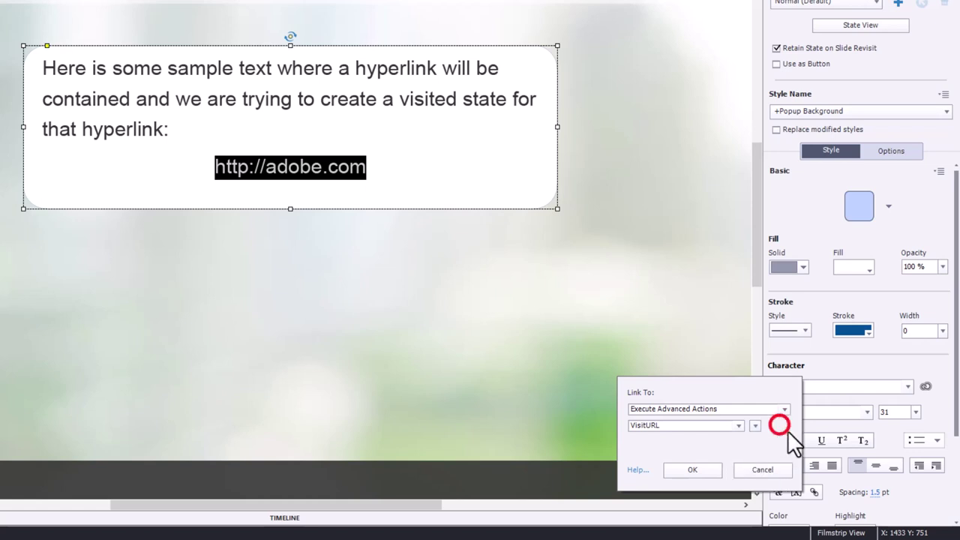
{"action": "left_click", "coordinate": [693, 471]}
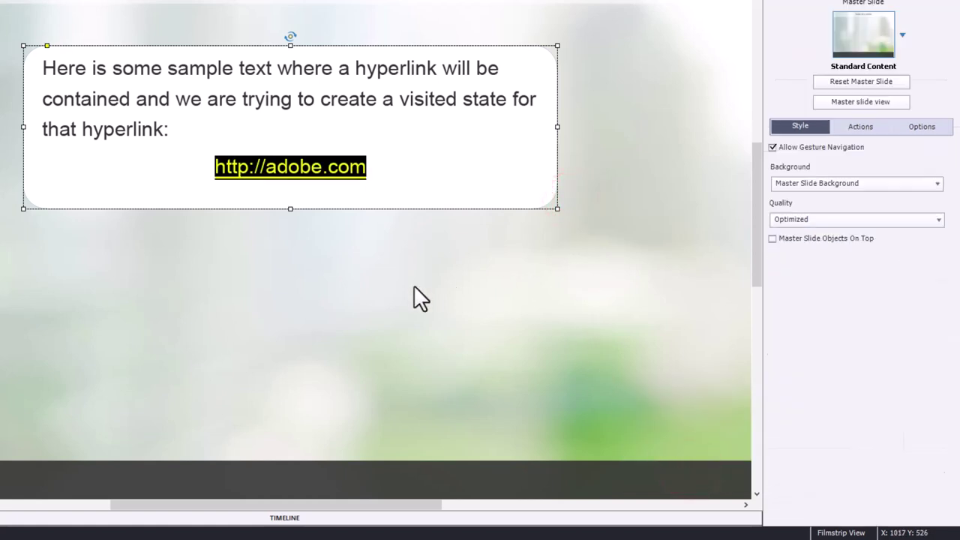
{"action": "left_click", "coordinate": [383, 171]}
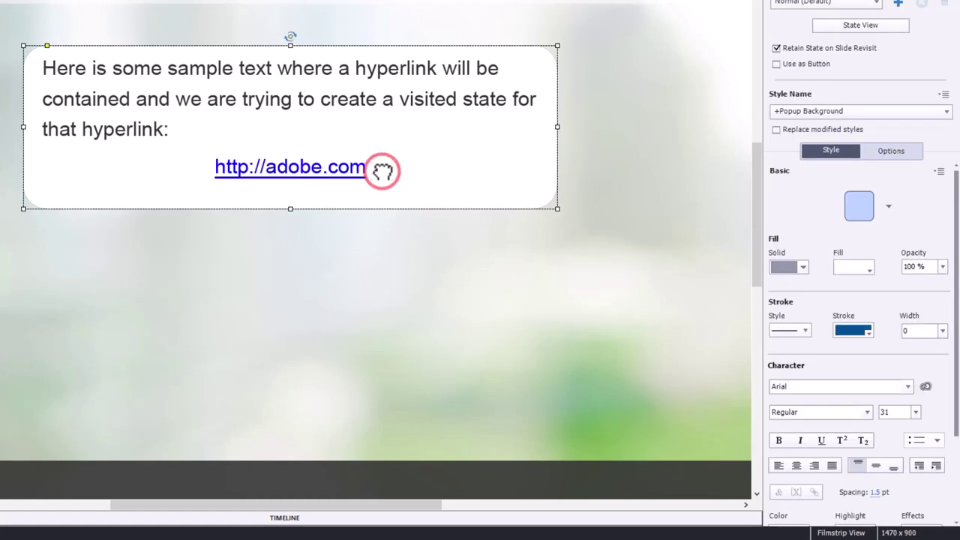
{"action": "left_click", "coordinate": [809, 3]}
{"action": "left_click", "coordinate": [804, 30]}
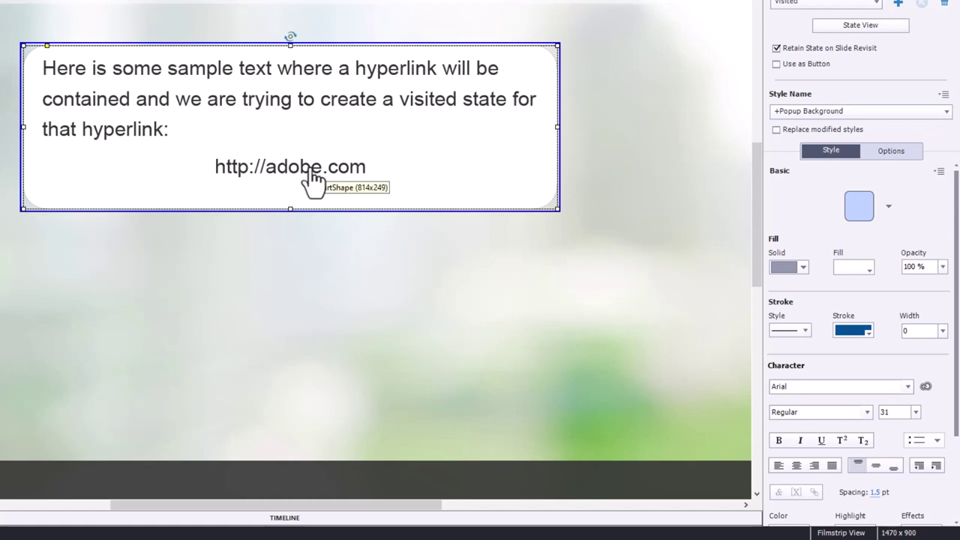
{"action": "left_click_drag", "start_coordinate": [210, 167], "coordinate": [457, 168]}
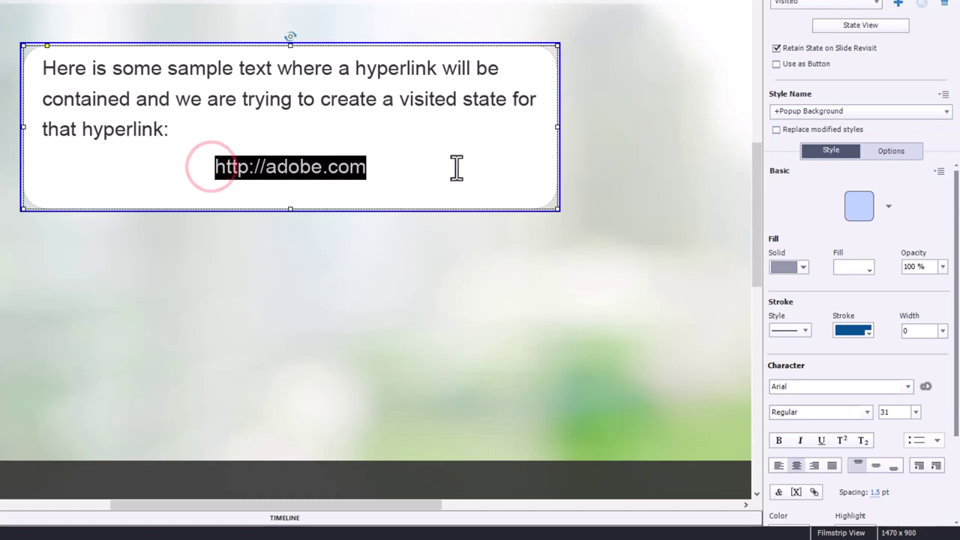
- Link the visited-state text to Execute Advanced Actions with VisitURL
{"action": "left_click", "coordinate": [815, 493]}
{"action": "left_click", "coordinate": [789, 408]}
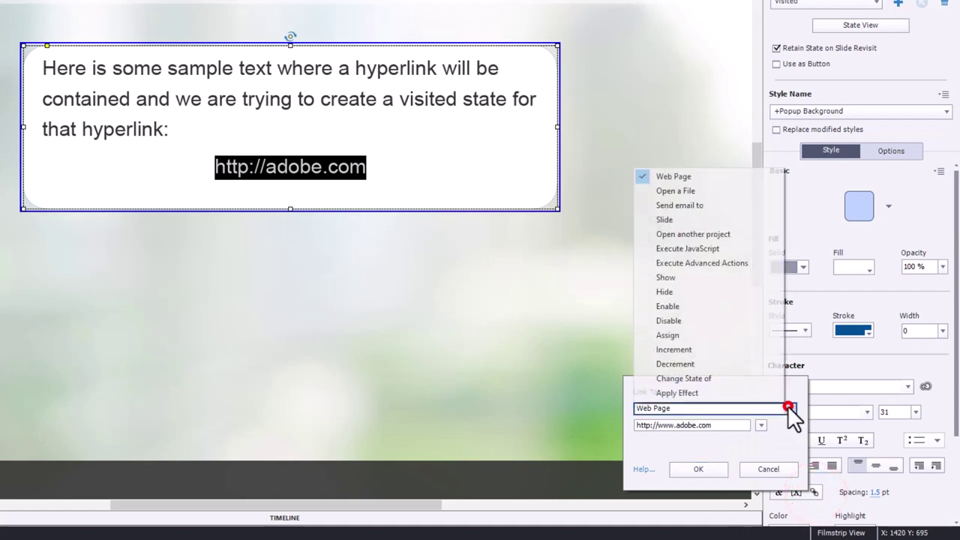
{"action": "left_click", "coordinate": [677, 263]}
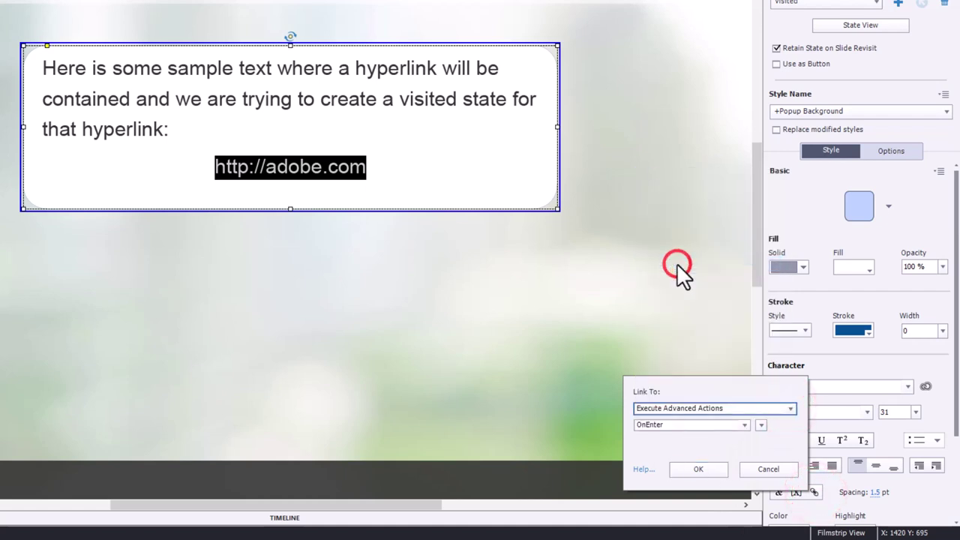
{"action": "left_click", "coordinate": [746, 426]}
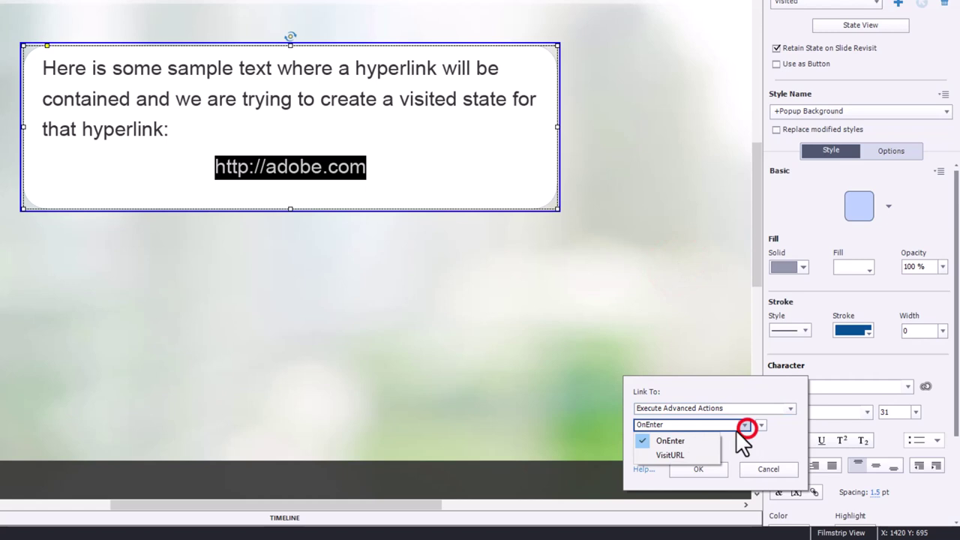
{"action": "left_click", "coordinate": [684, 457]}
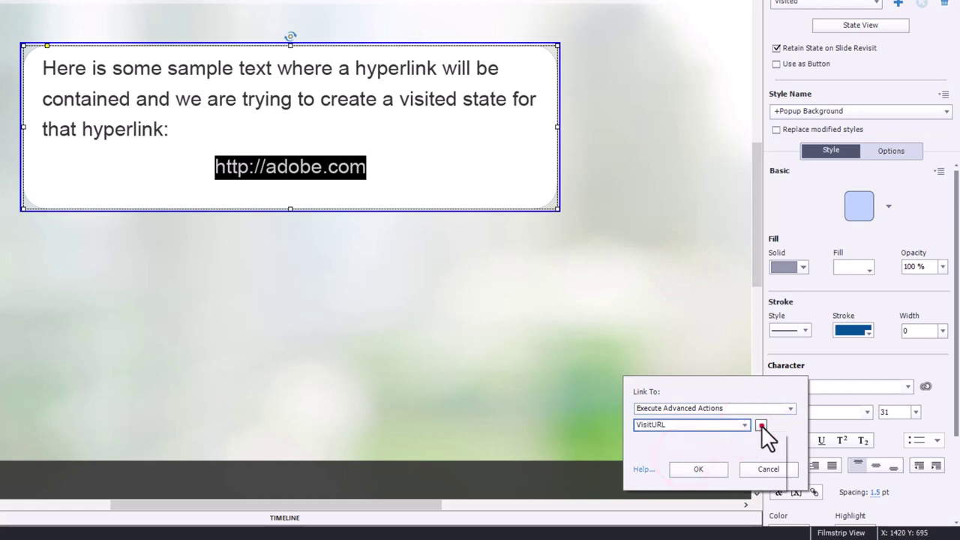
{"action": "left_click", "coordinate": [762, 425]}
{"action": "left_click", "coordinate": [762, 425]}
{"action": "left_click", "coordinate": [698, 471]}
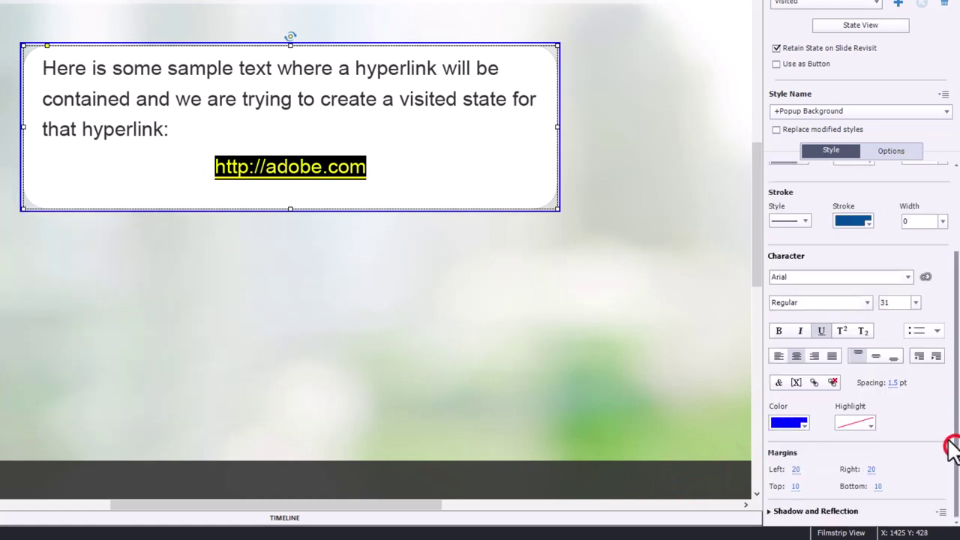
- Change the link text's character colour to grey
{"action": "left_click", "coordinate": [793, 422]}
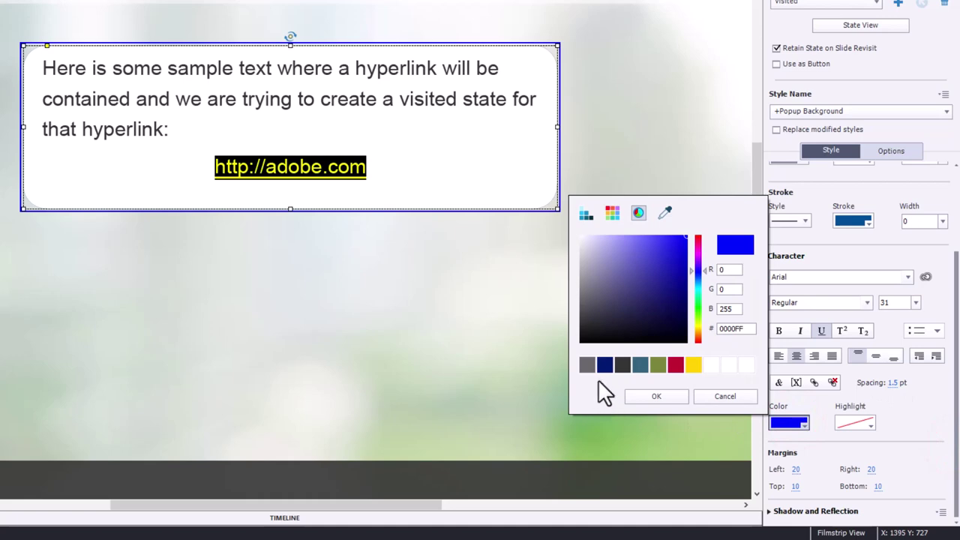
{"action": "left_click", "coordinate": [588, 362]}
{"action": "left_click", "coordinate": [443, 330]}
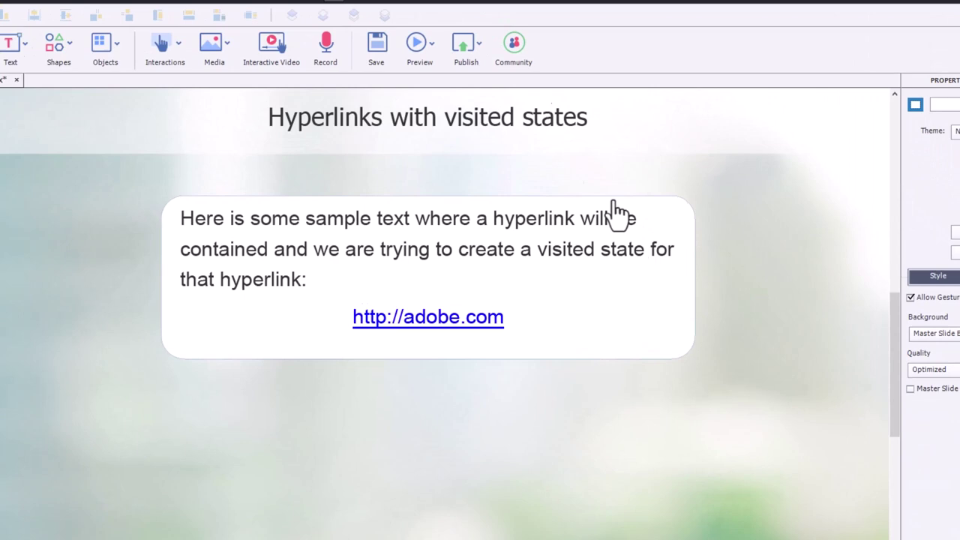
- Preview the project as HTML5 in Browser
{"action": "left_click", "coordinate": [444, 64]}
{"action": "left_click", "coordinate": [454, 96]}
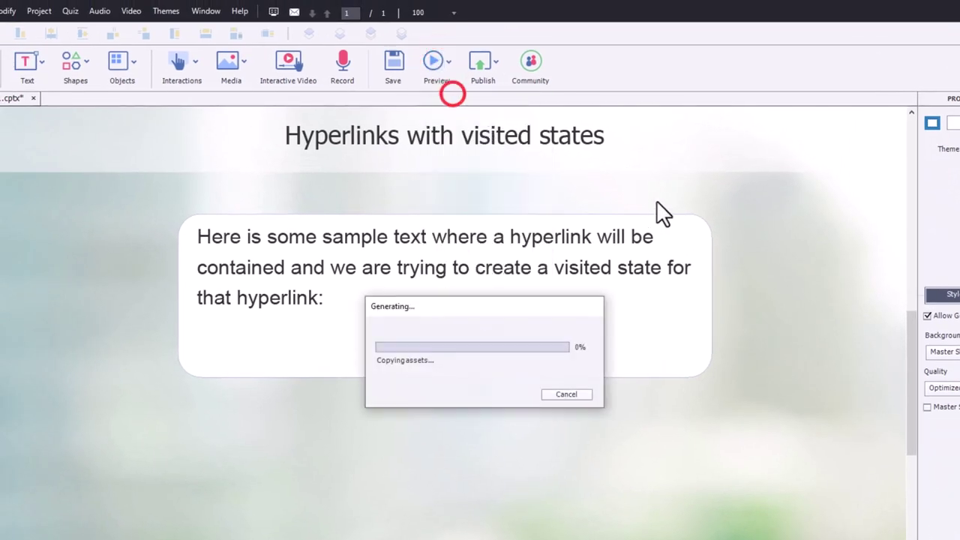